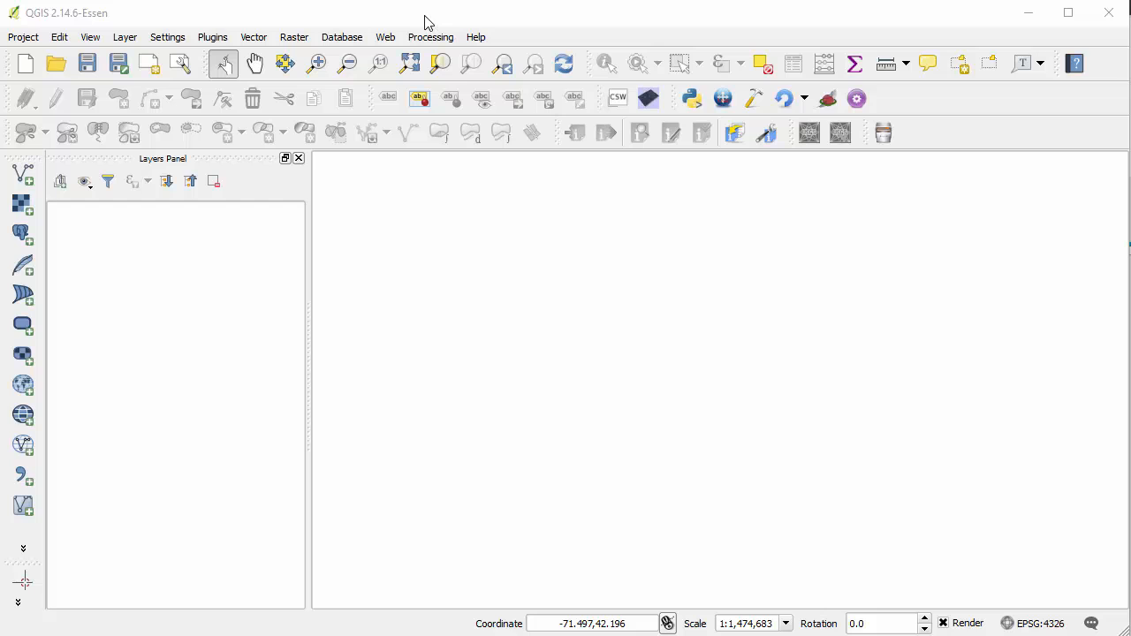
Open the Vermont.qgs project from the Lab 3 Data folder.
left_click(350, 17)
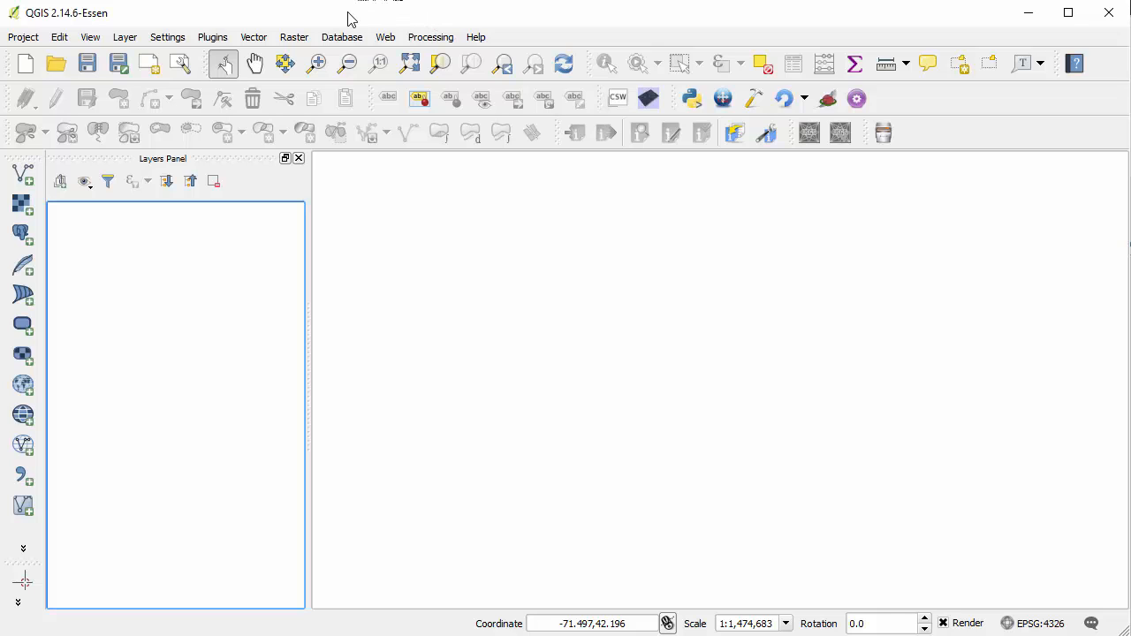
left_click(32, 39)
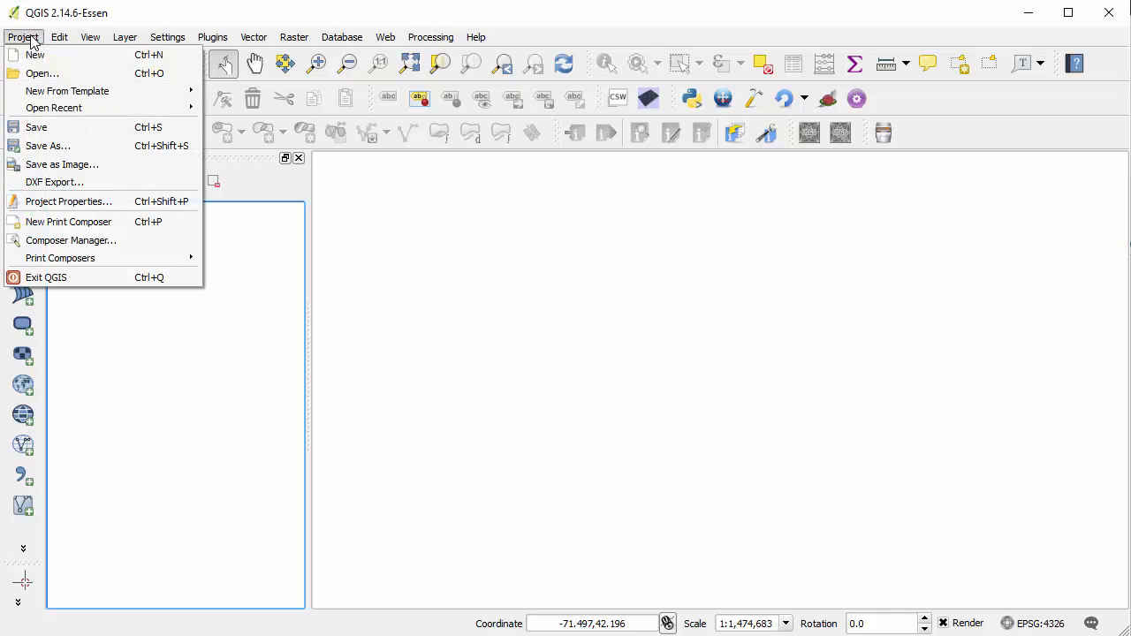
left_click(81, 75)
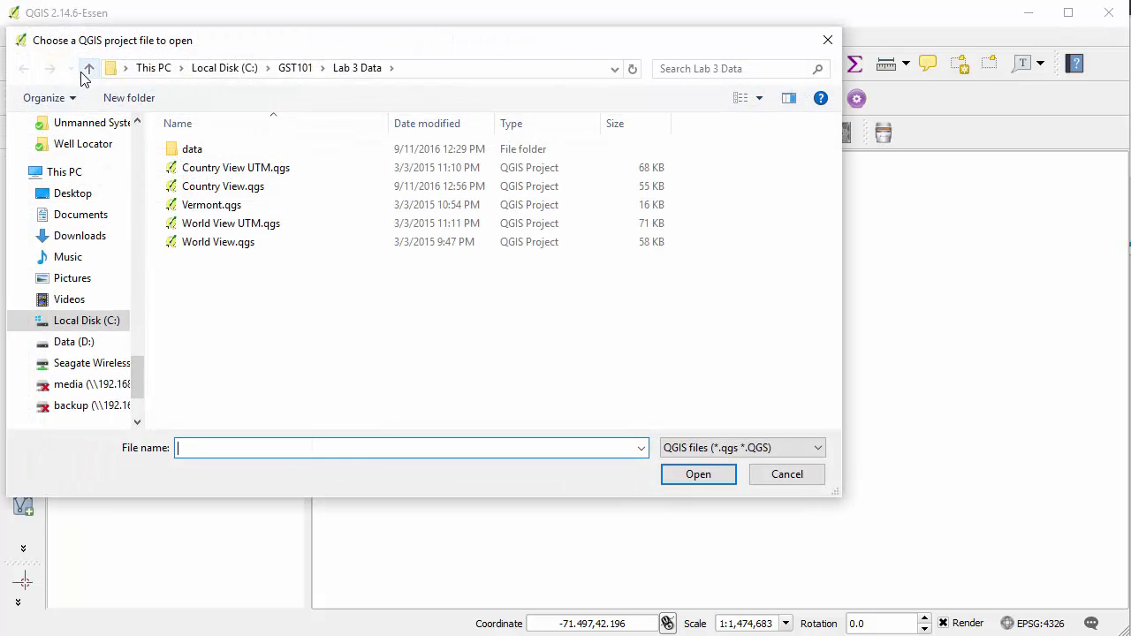
left_click(232, 205)
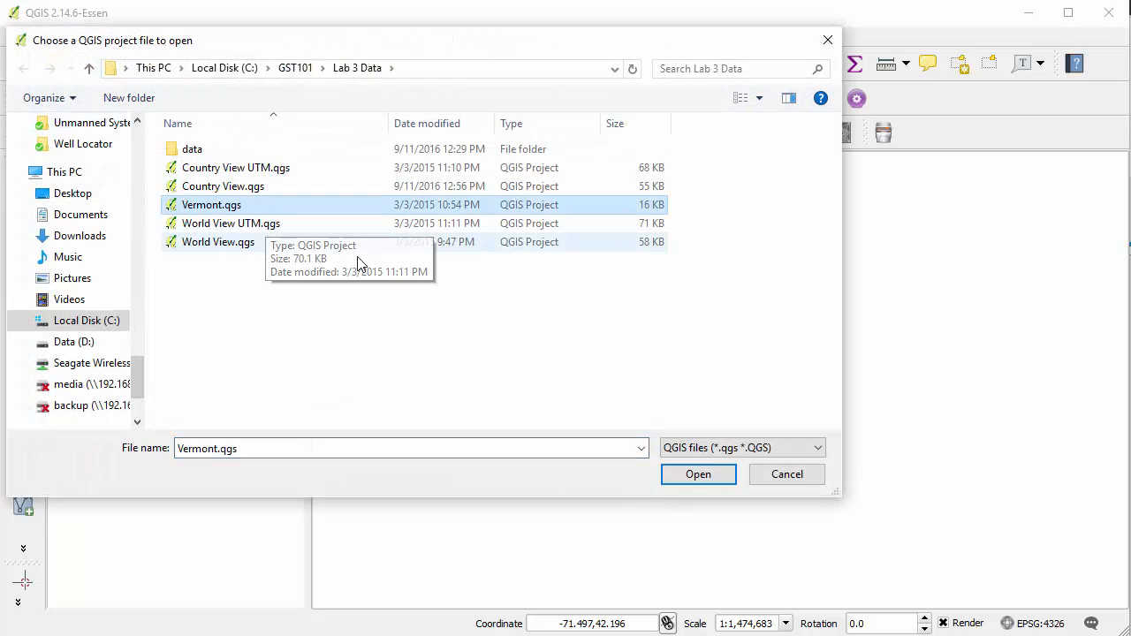
left_click(698, 474)
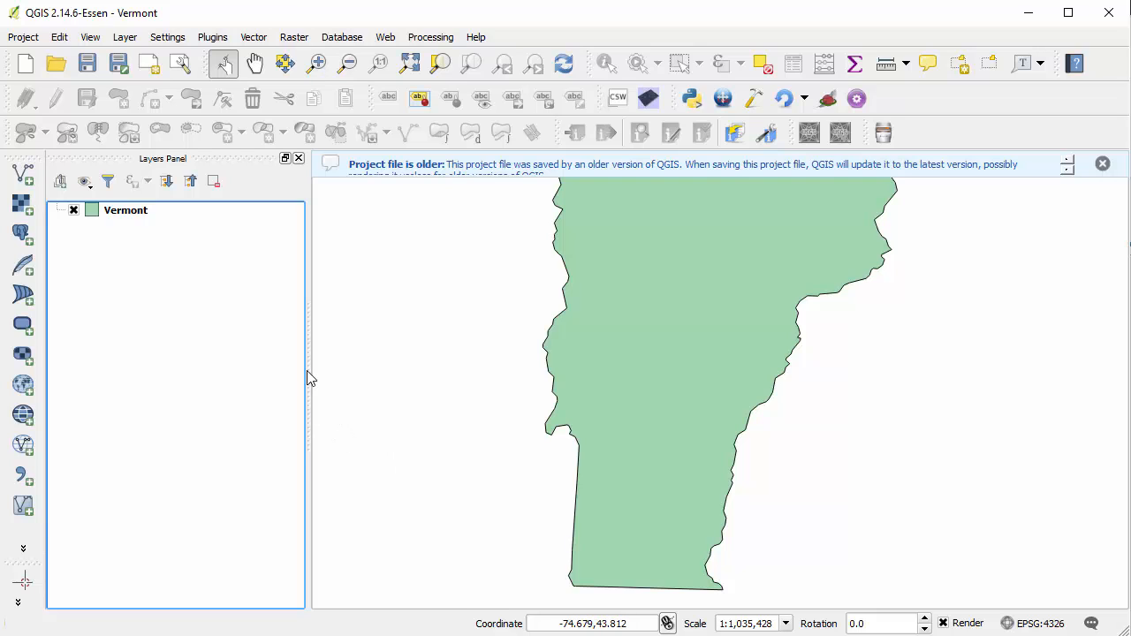
Enable on-the-fly CRS transformation for the project and set its coordinate reference system to NAD27 / Vermont (EPSG:32045).
left_click(22, 39)
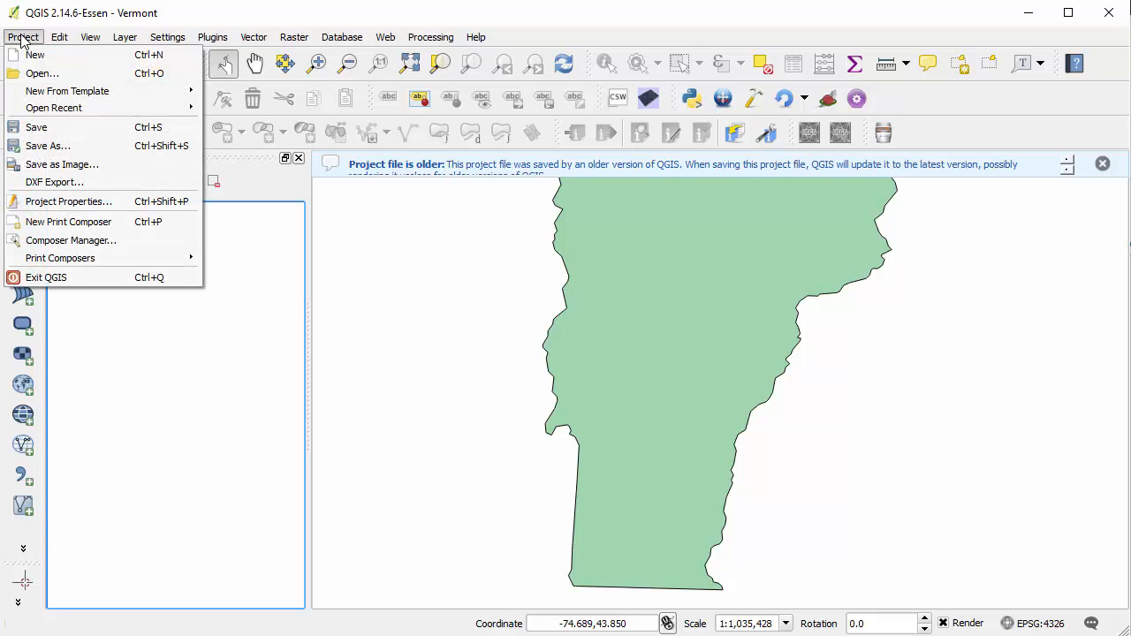
left_click(129, 202)
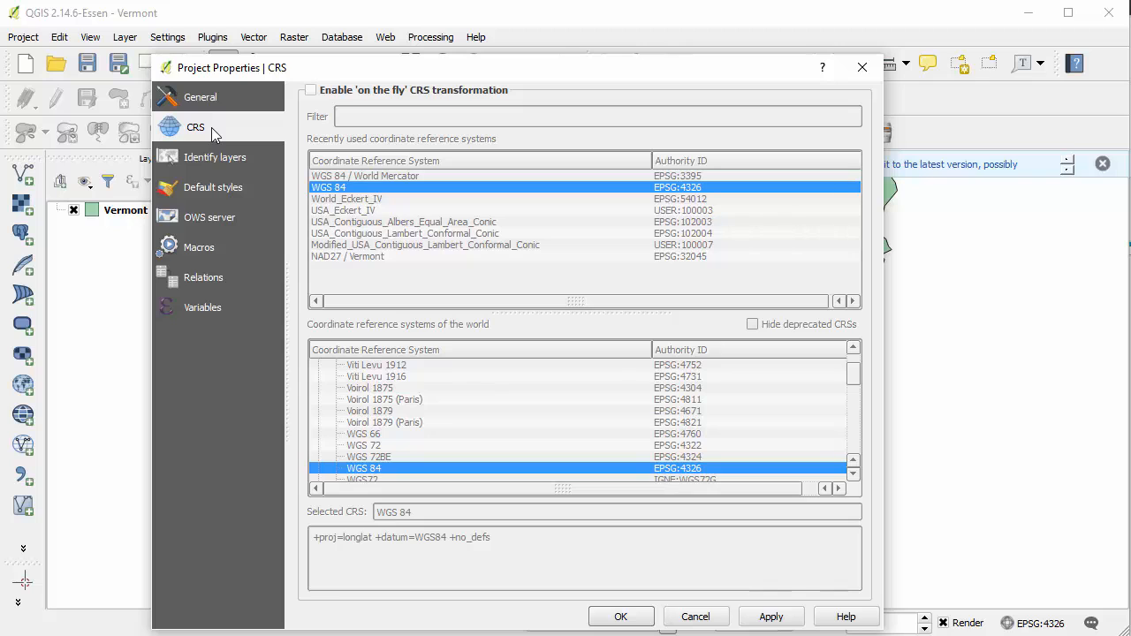
left_click(310, 92)
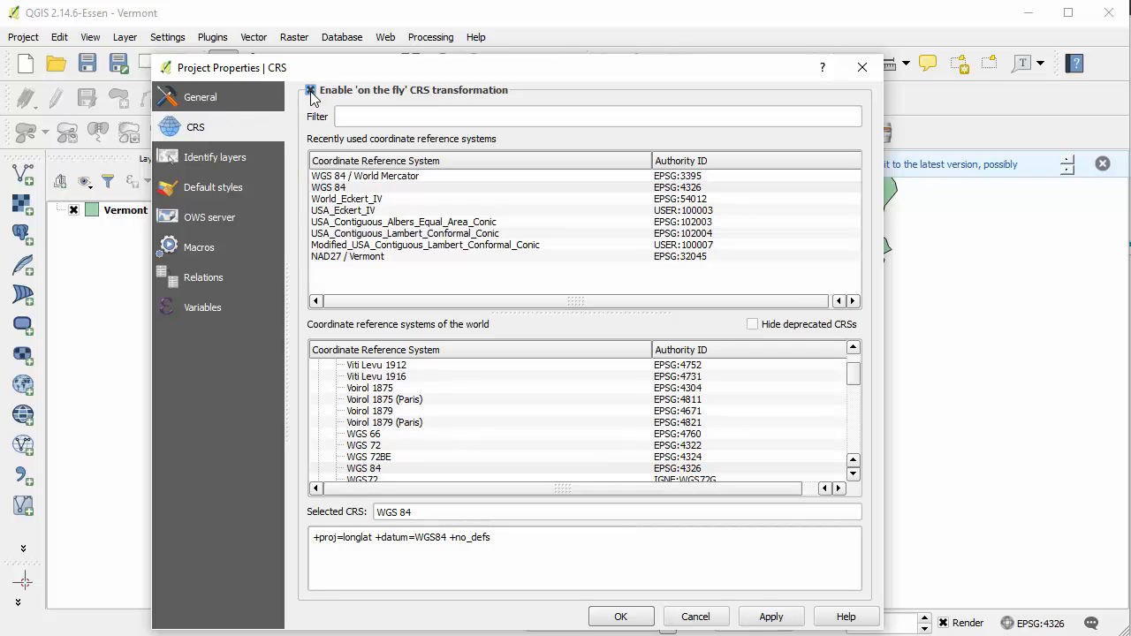
left_click(385, 119)
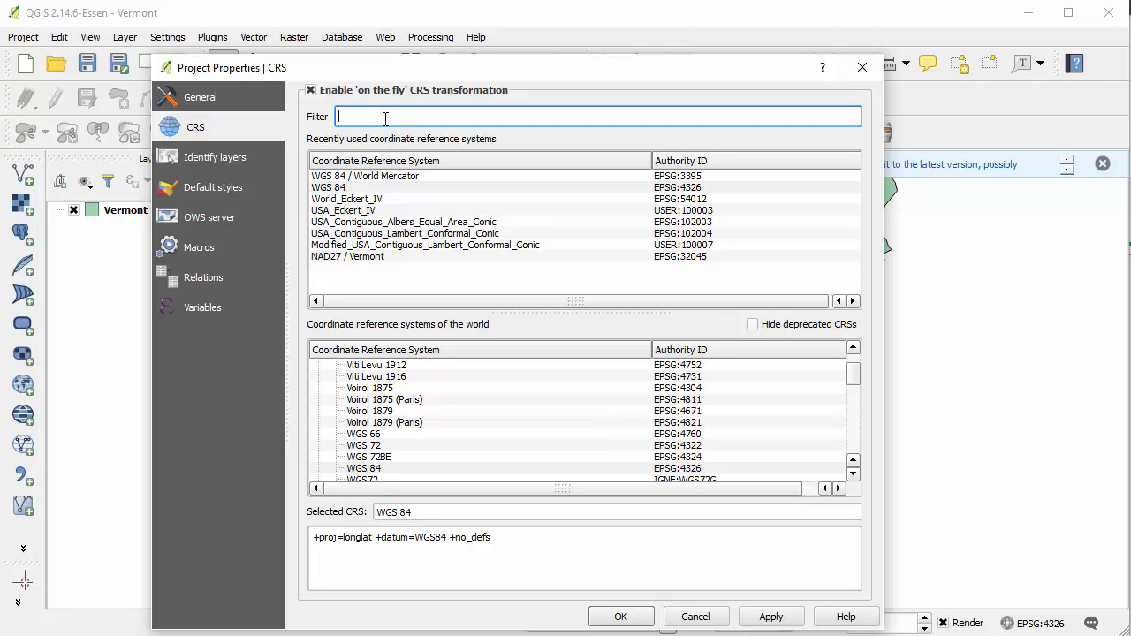
type("32045")
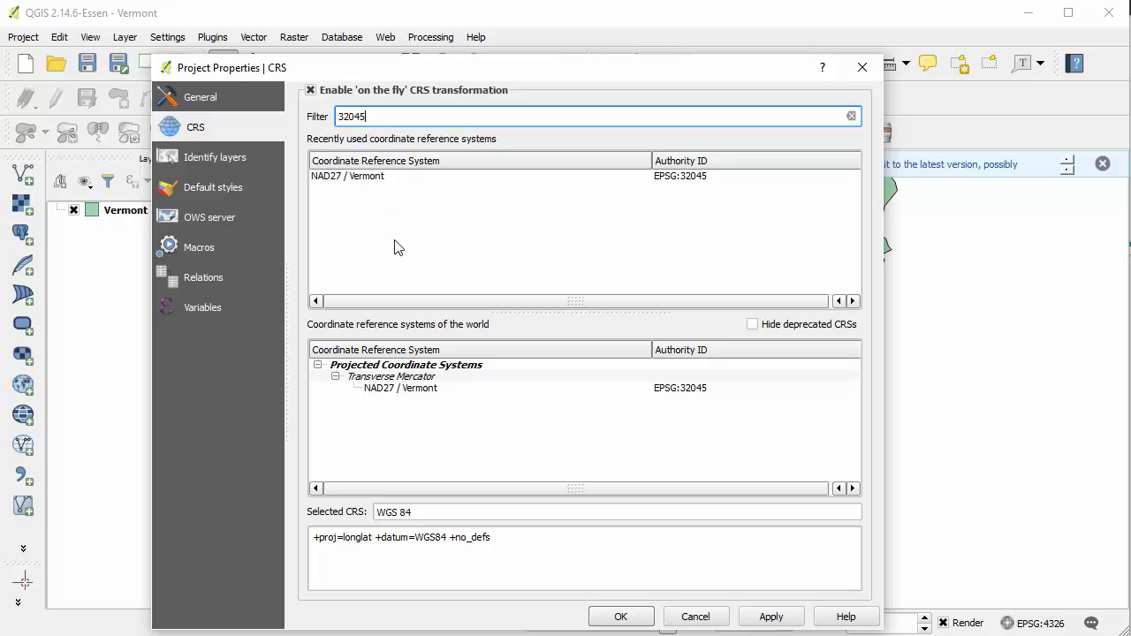
left_click(402, 388)
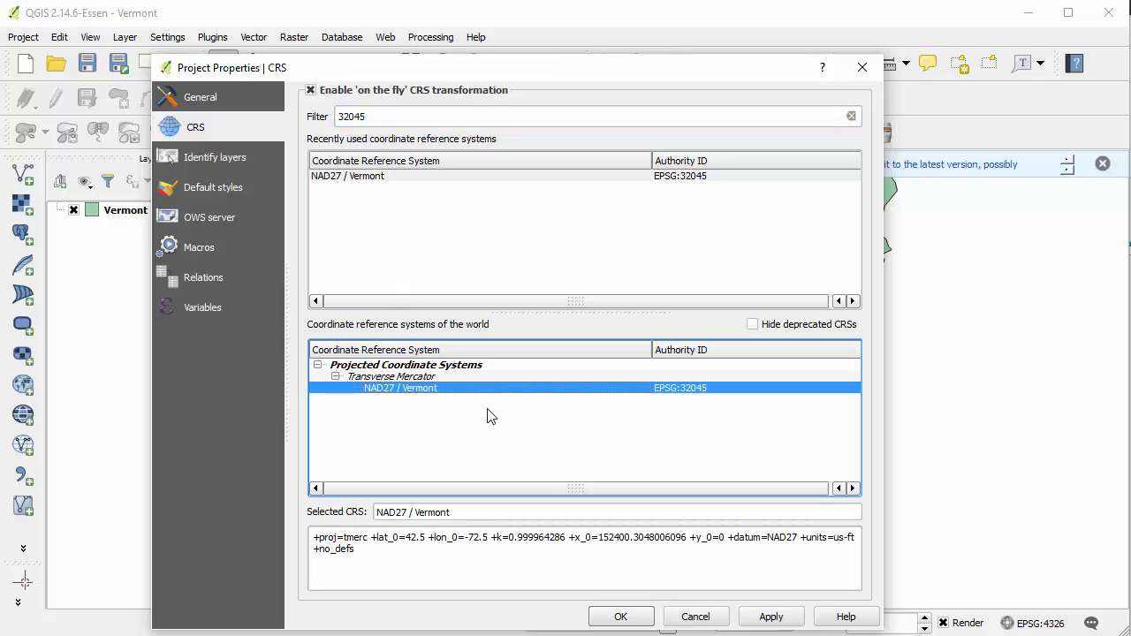
left_click(621, 617)
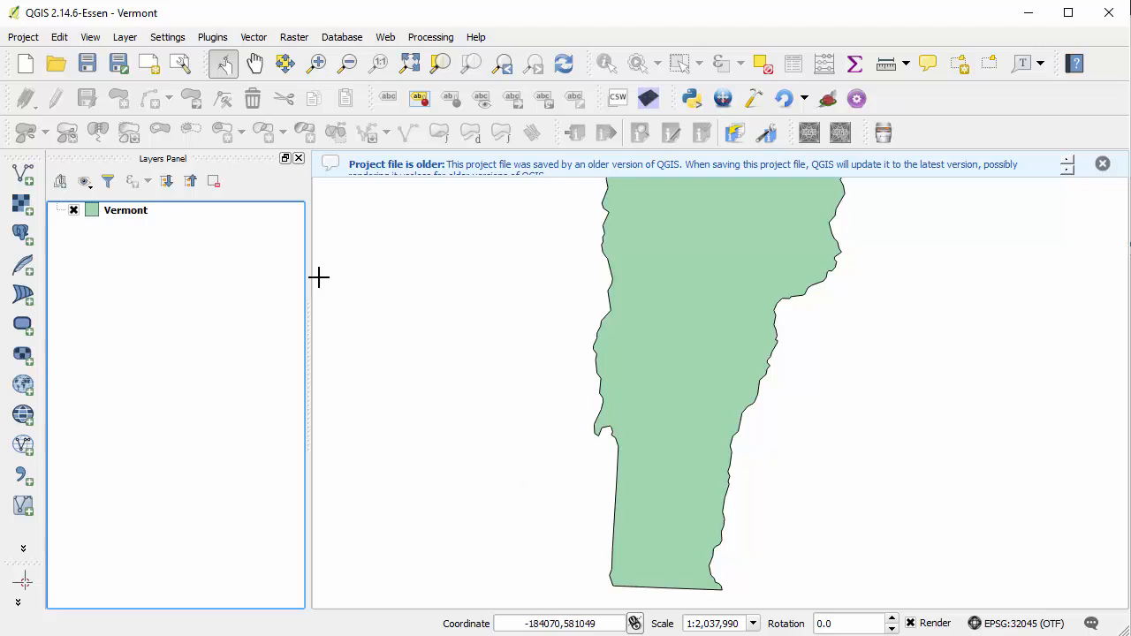
Start exporting the Vermont layer as an ESRI Shapefile named Vermont_SPCS.shp in the Lab 3 Data folder.
right_click(137, 218)
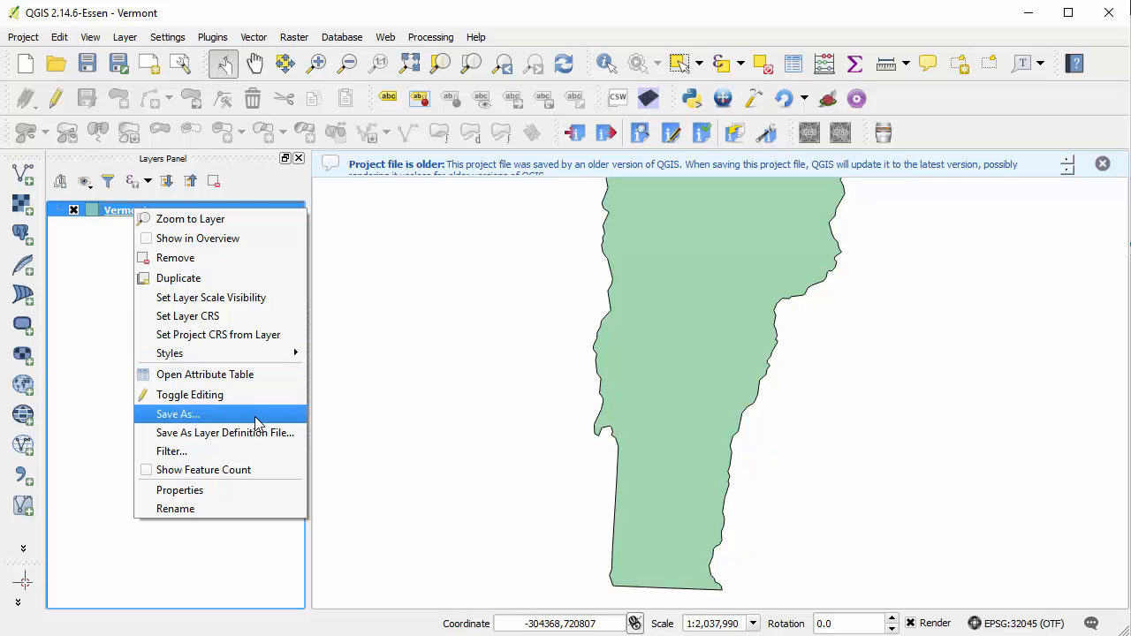
left_click(201, 415)
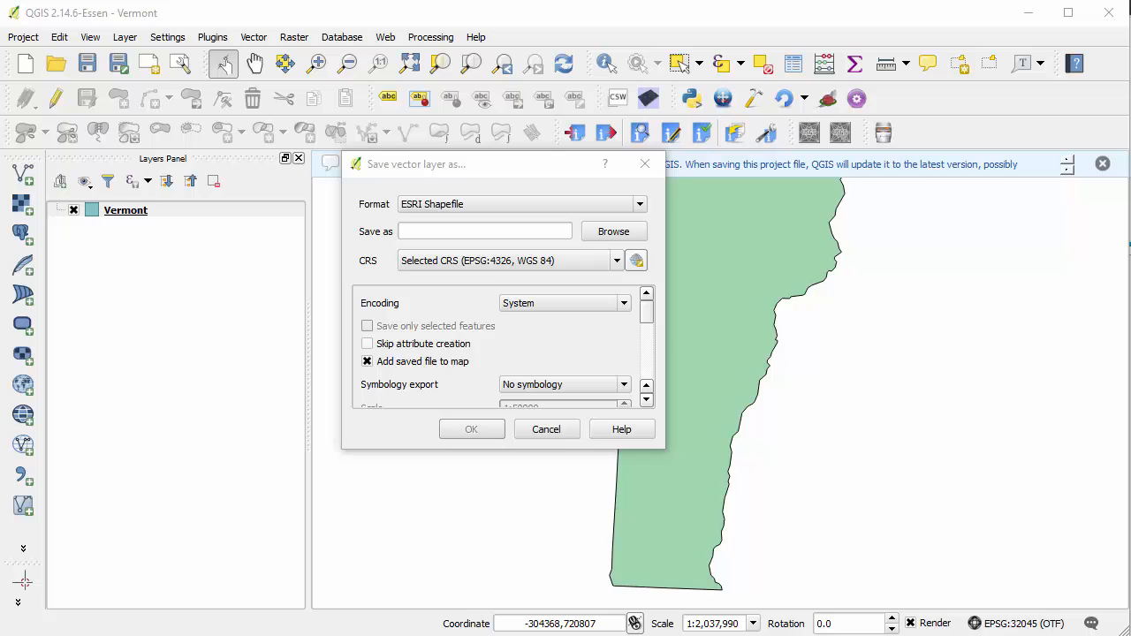
left_click(613, 231)
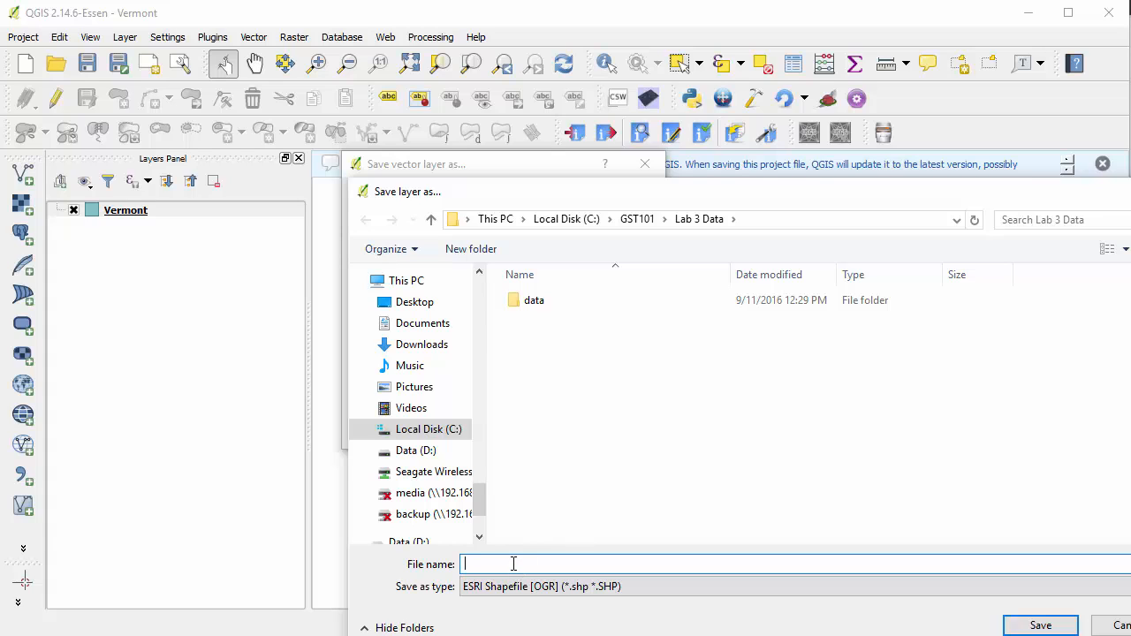
type("Vermont")
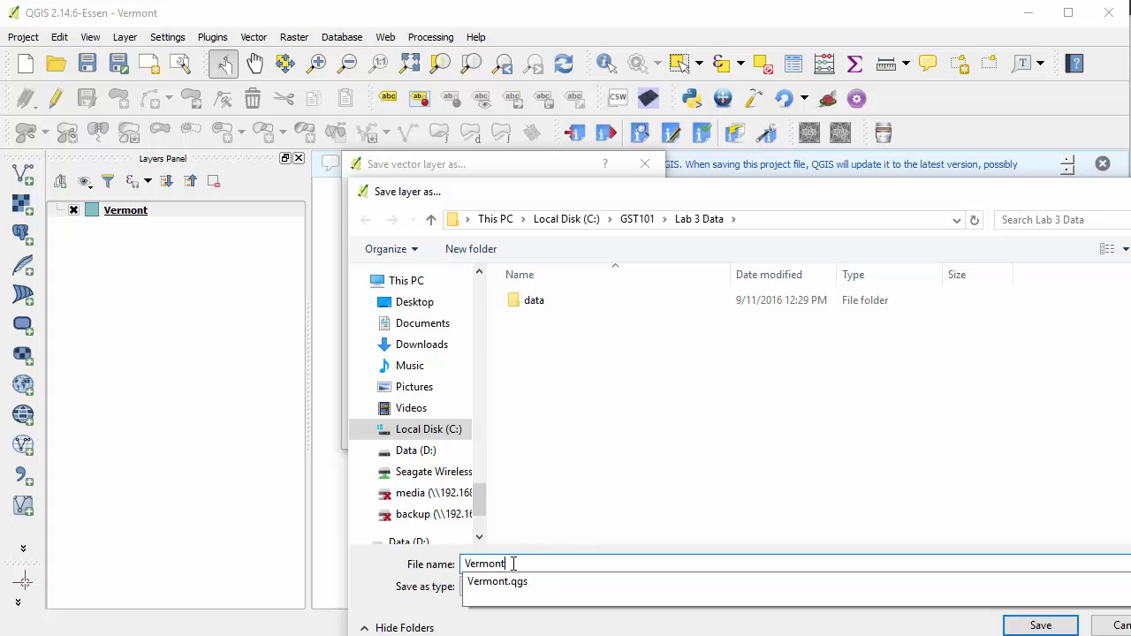
type("_SPCS.shp")
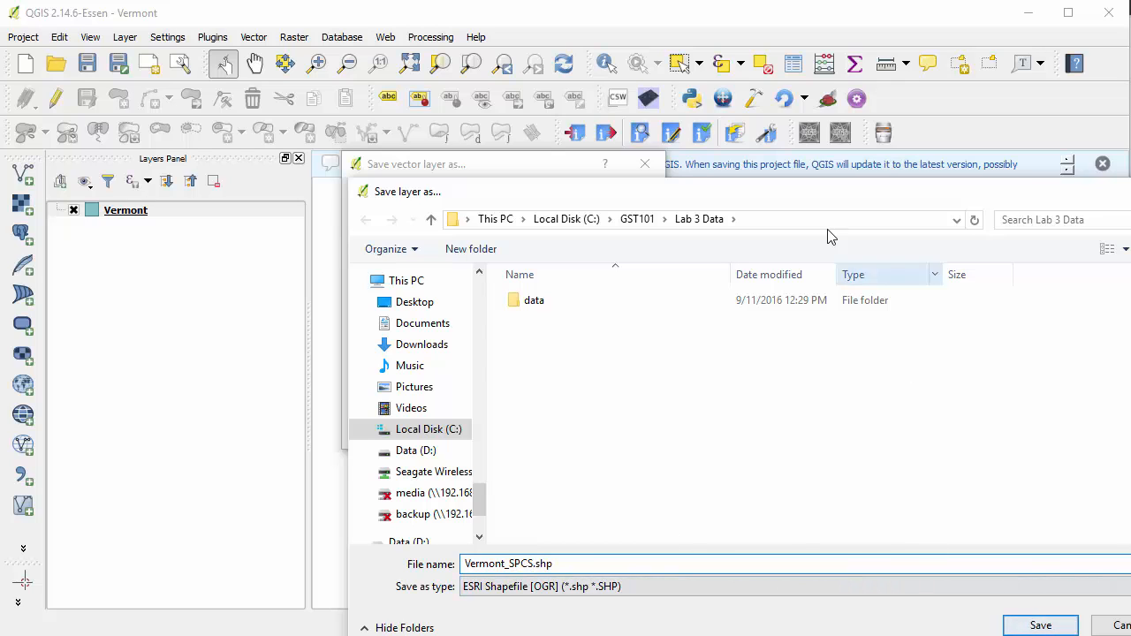
left_click_drag(793, 192, 676, 119)
left_click(912, 549)
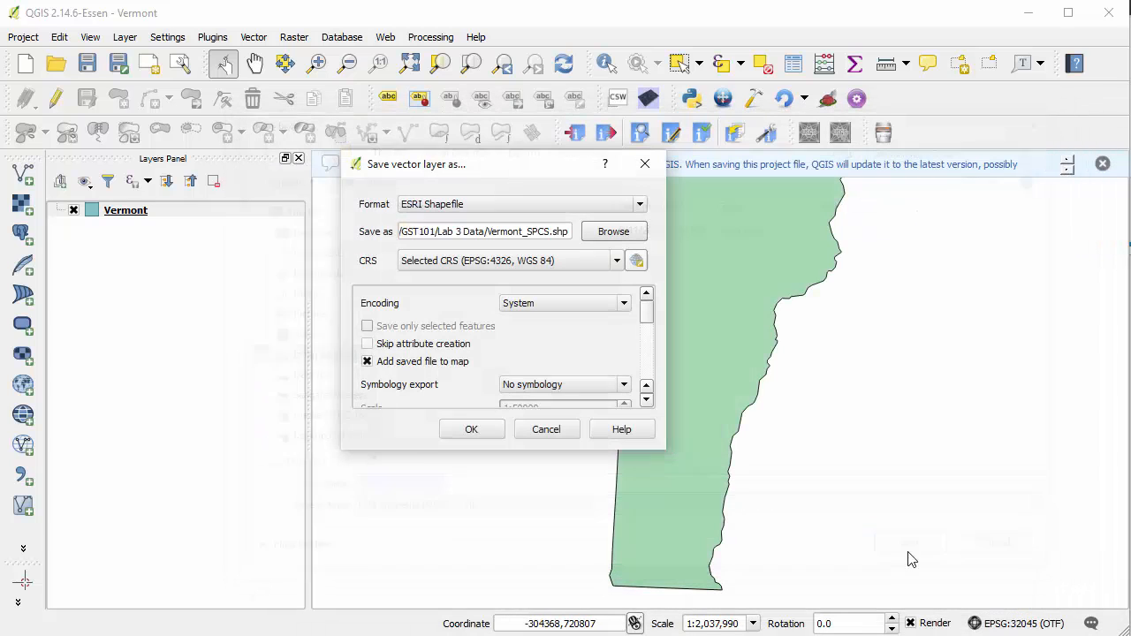
Set the export's coordinate reference system to NAD27 / Vermont (EPSG:32045) and save the shapefile, adding it to the map.
left_click(636, 263)
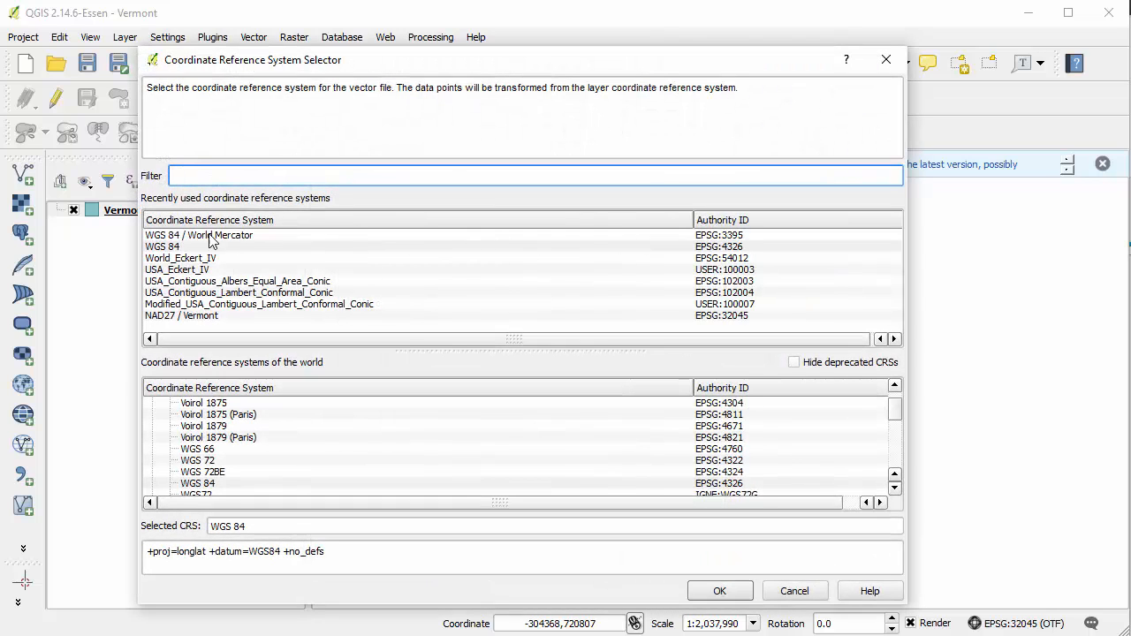
left_click(221, 315)
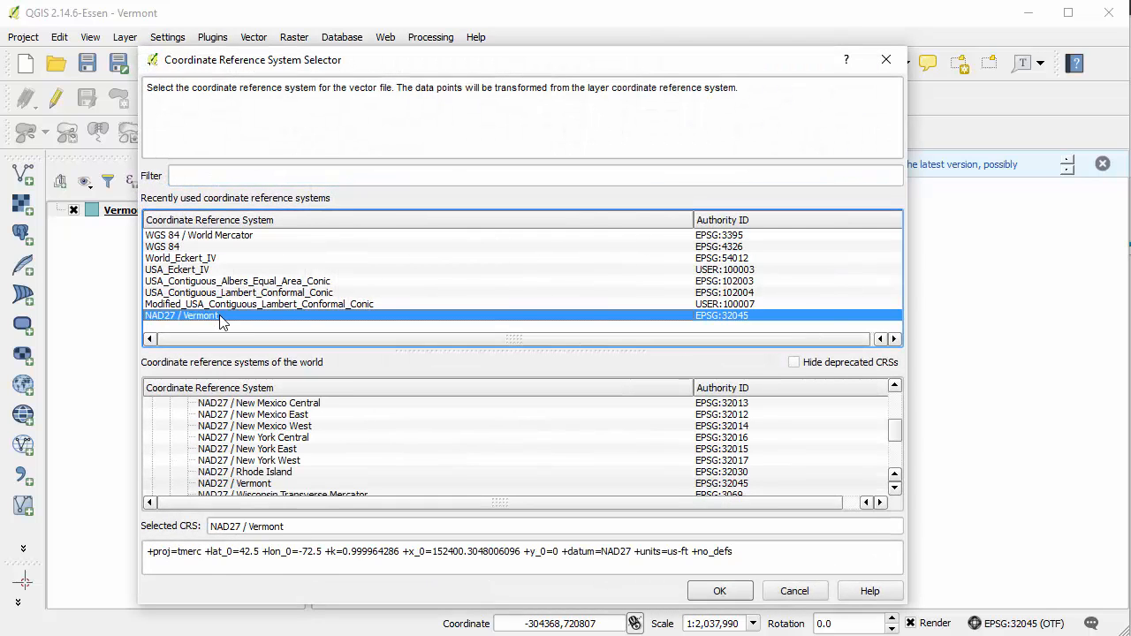
left_click(711, 598)
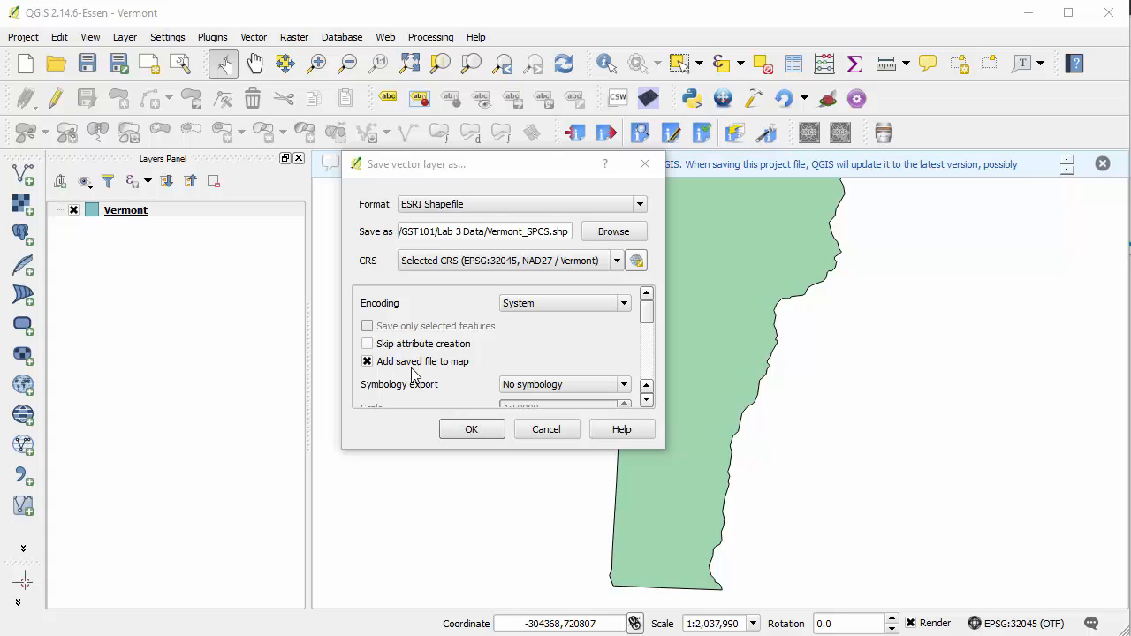
left_click(470, 430)
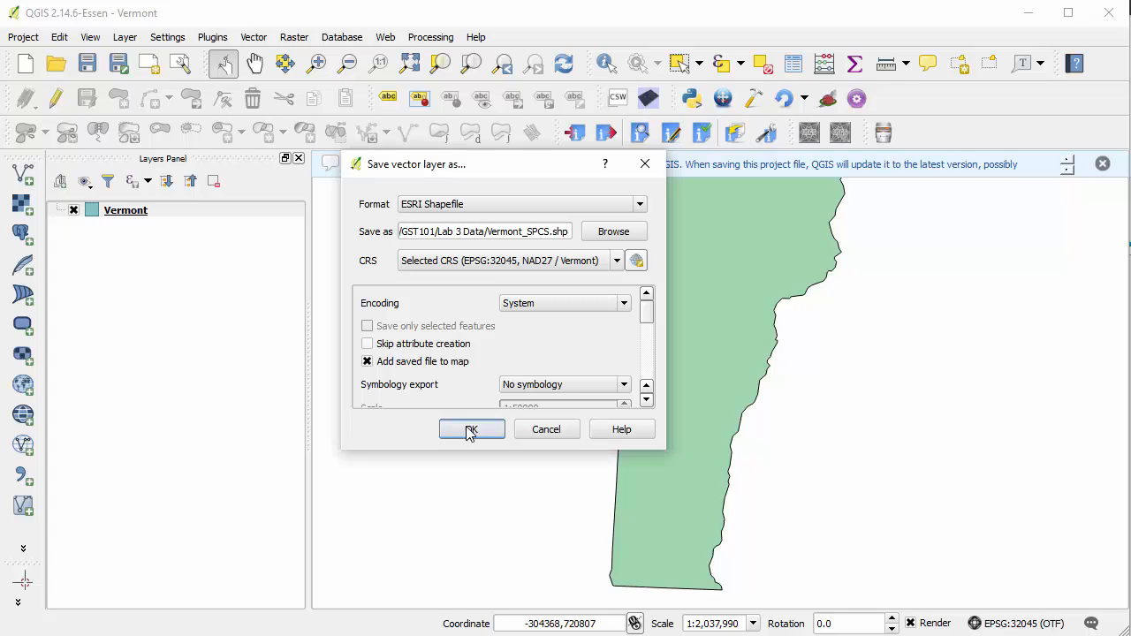
left_click(1130, 244)
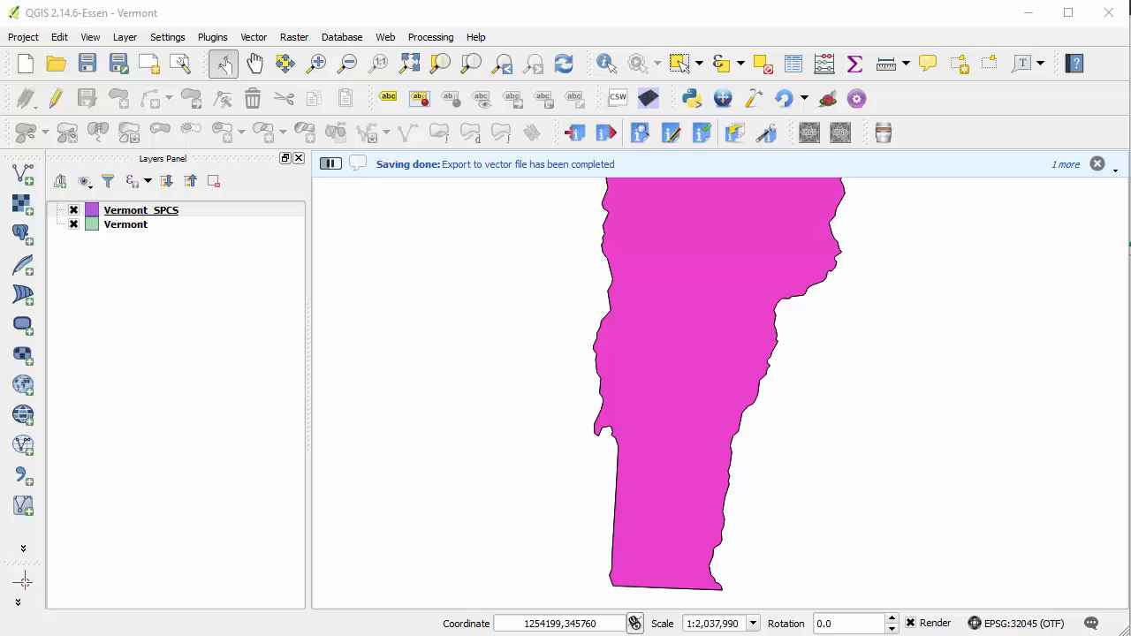
Toggle the Vermont_SPCS layer's visibility to compare it with the original Vermont layer beneath.
left_click(170, 215)
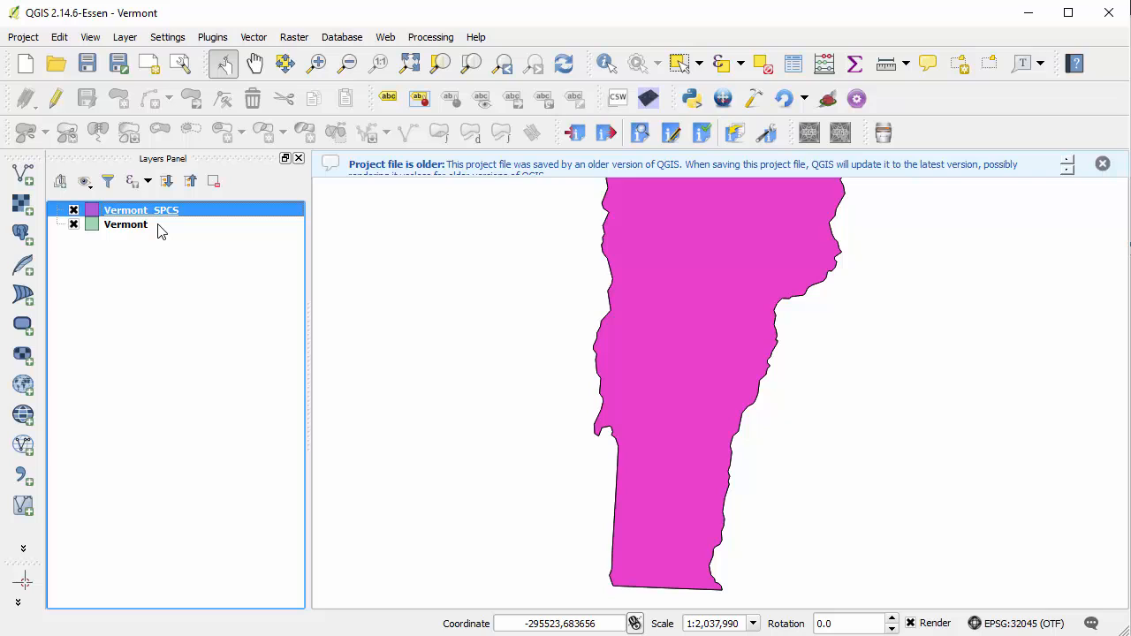
left_click(74, 211)
left_click(74, 211)
left_click(74, 211)
left_click(1130, 244)
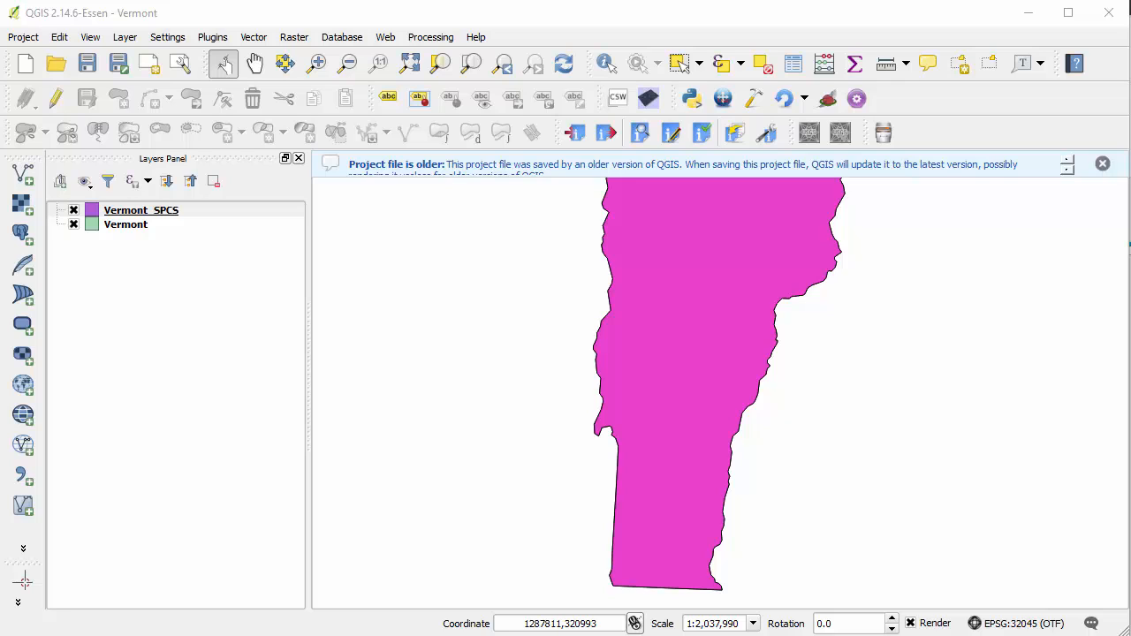
Copy the Vermont layer's style and paste it onto the Vermont_SPCS layer.
right_click(128, 229)
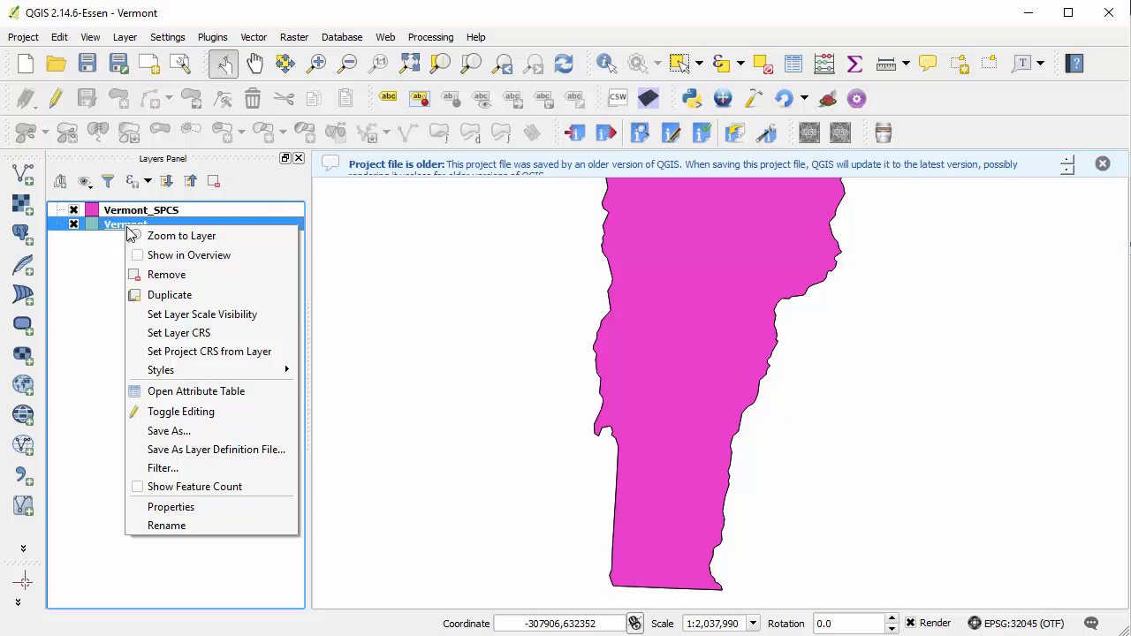
mouse_move(262, 371)
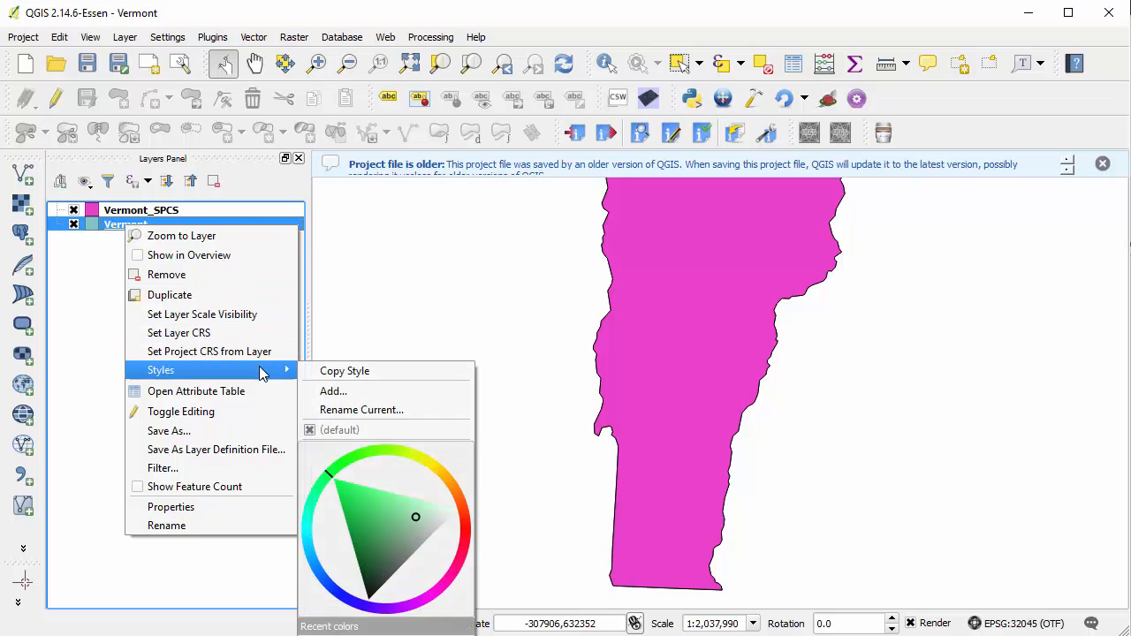
left_click(350, 373)
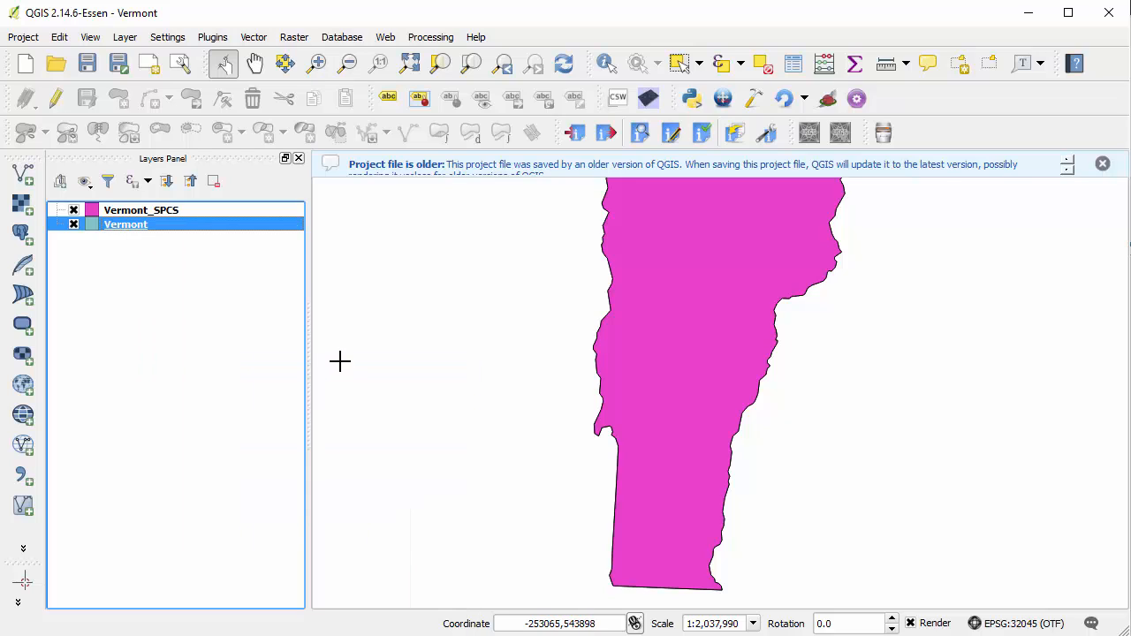
right_click(156, 217)
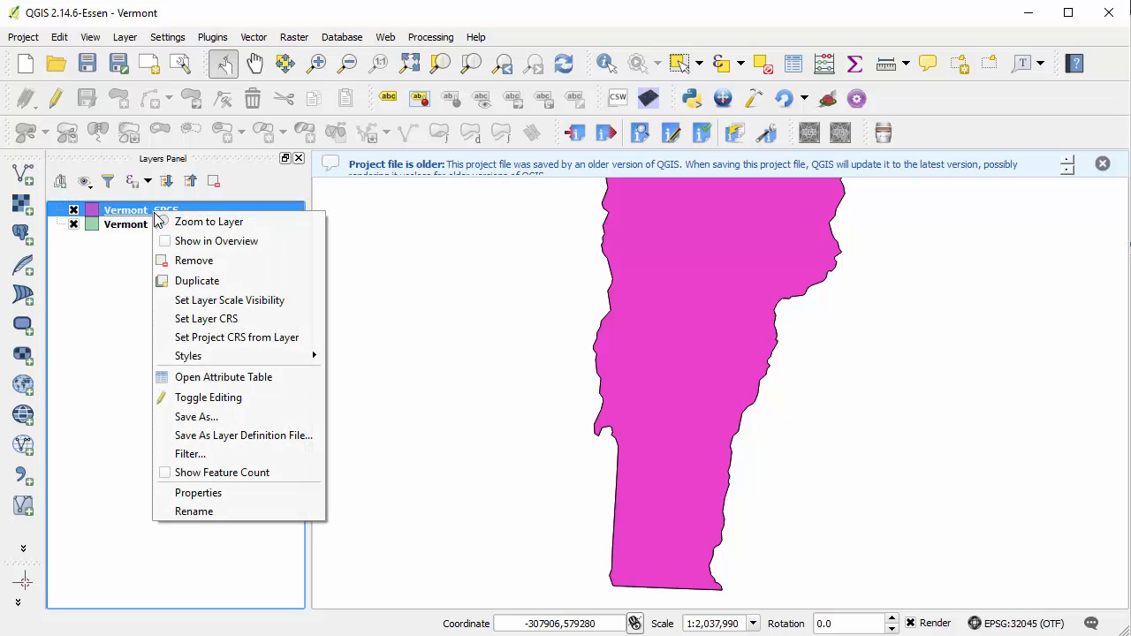
mouse_move(277, 357)
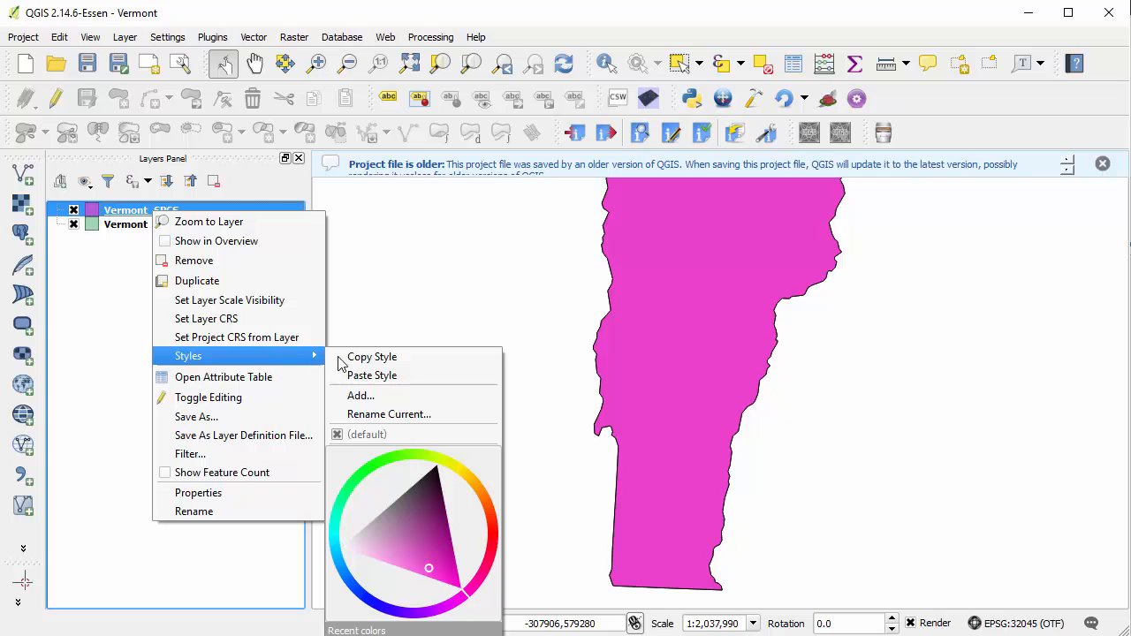
left_click(402, 375)
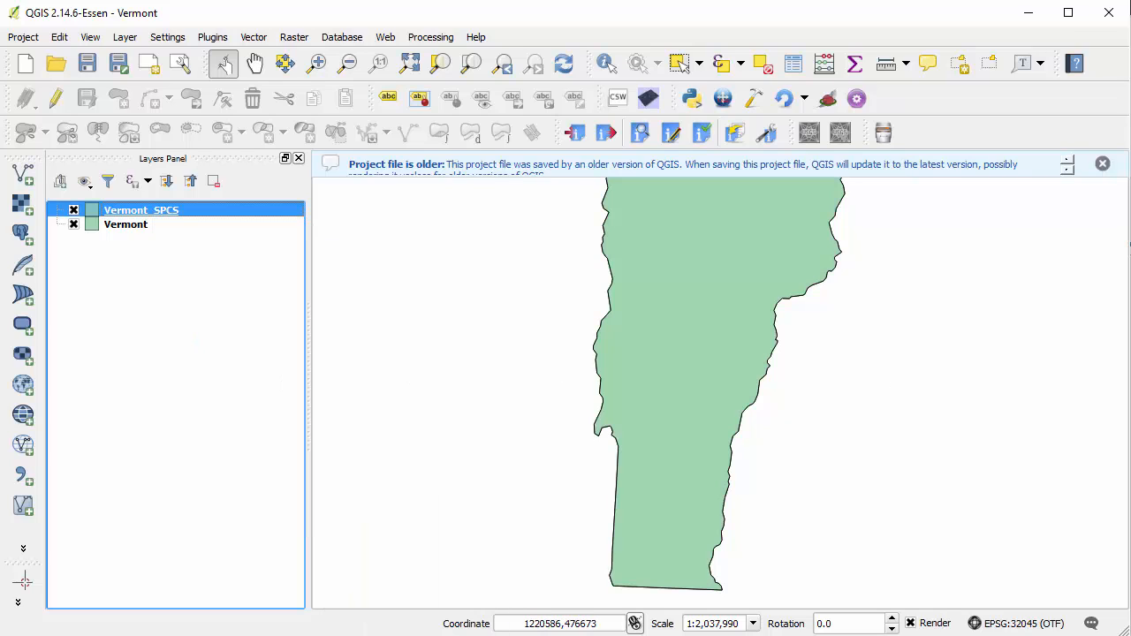
left_click(1130, 245)
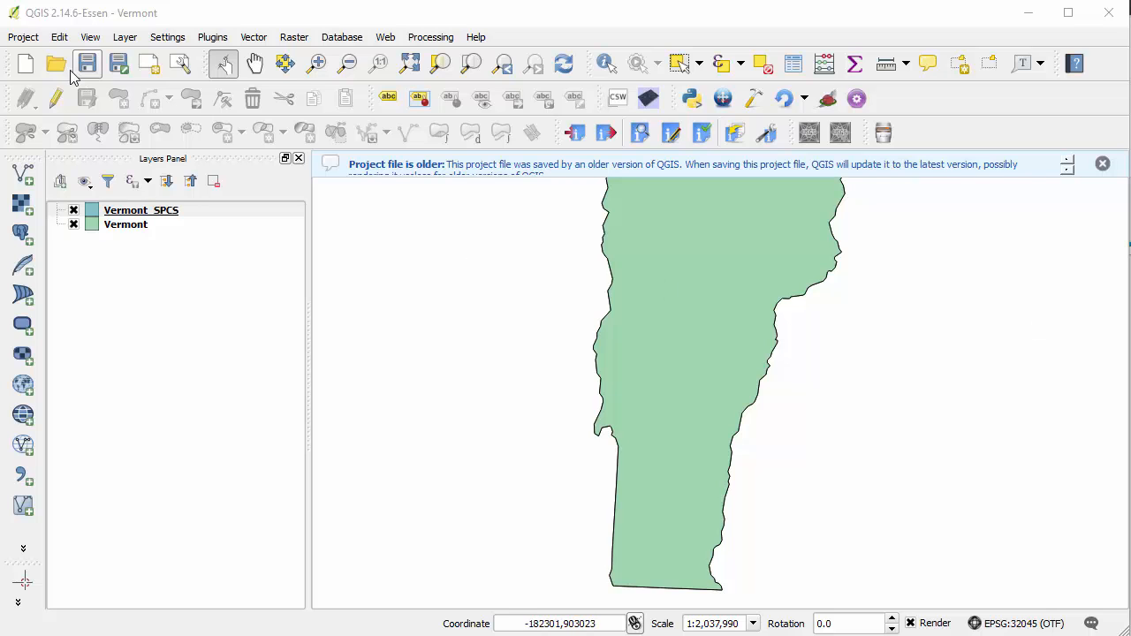
Set the project's coordinate reference system to WGS 84 (EPSG:4326).
left_click(23, 36)
left_click(123, 207)
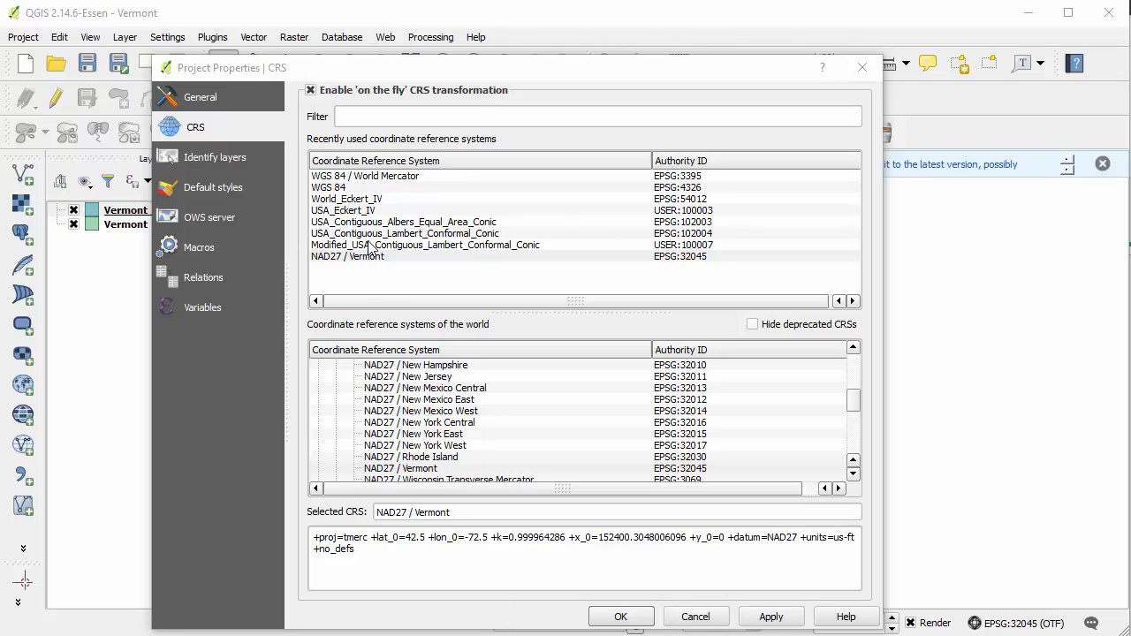
left_click(372, 188)
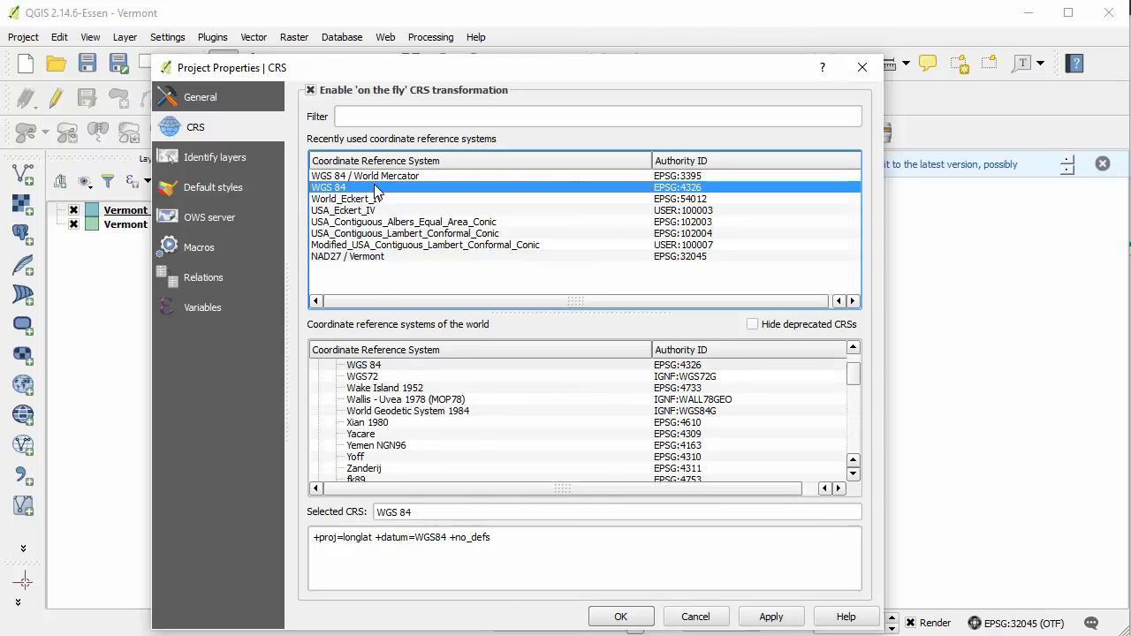
left_click(620, 616)
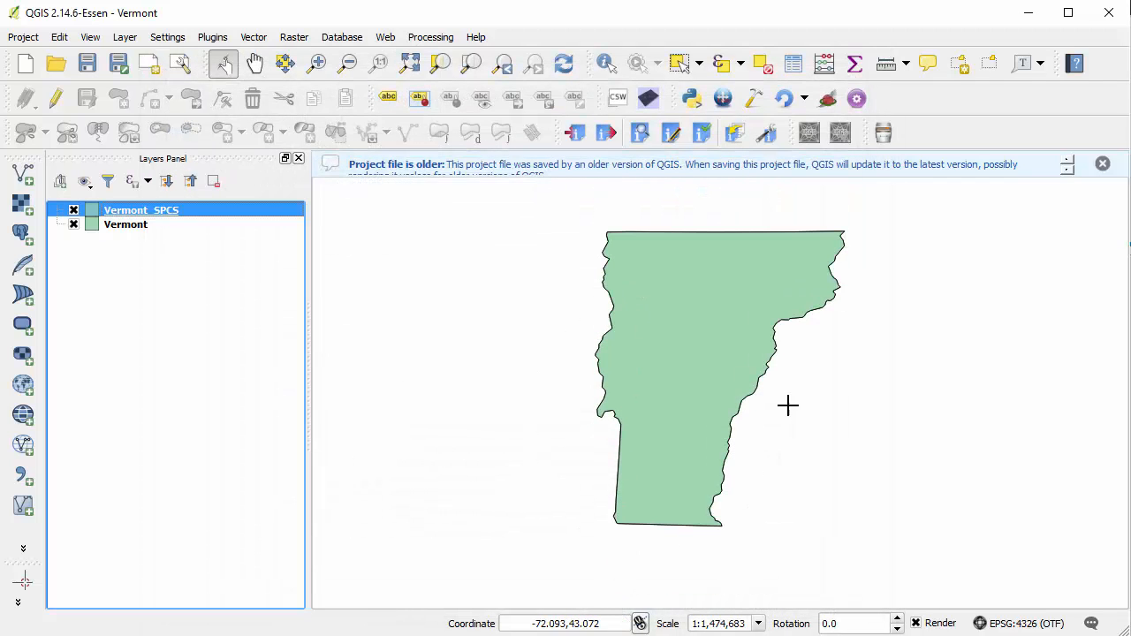
Toggle the Vermont_SPCS layer off and on, and set the project's coordinate reference system from that layer.
left_click(74, 211)
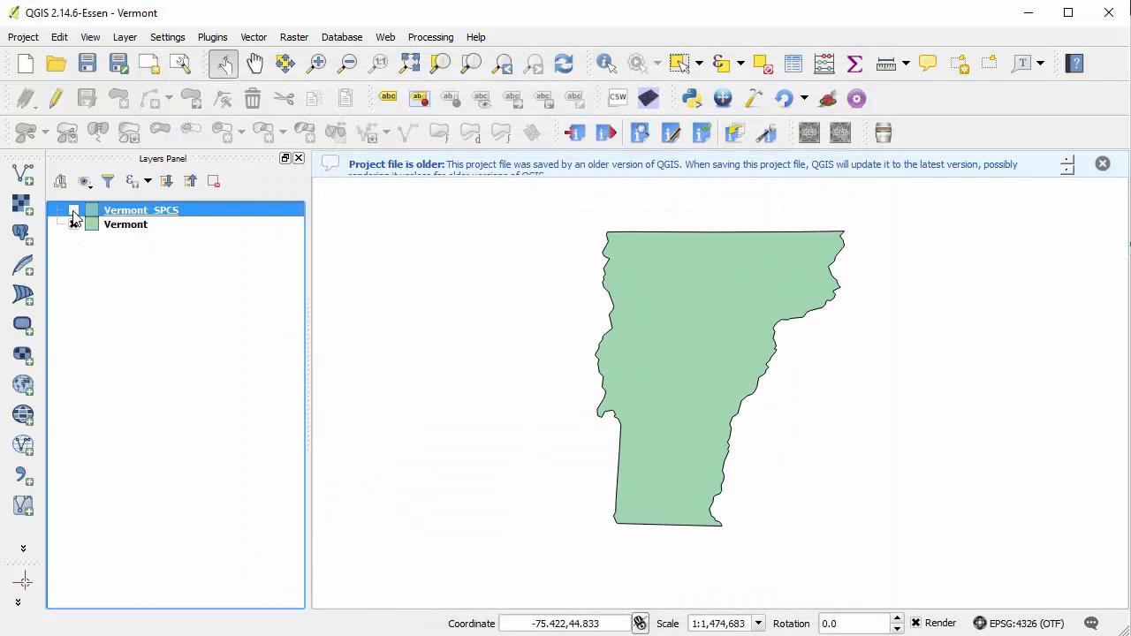
left_click(74, 212)
right_click(170, 214)
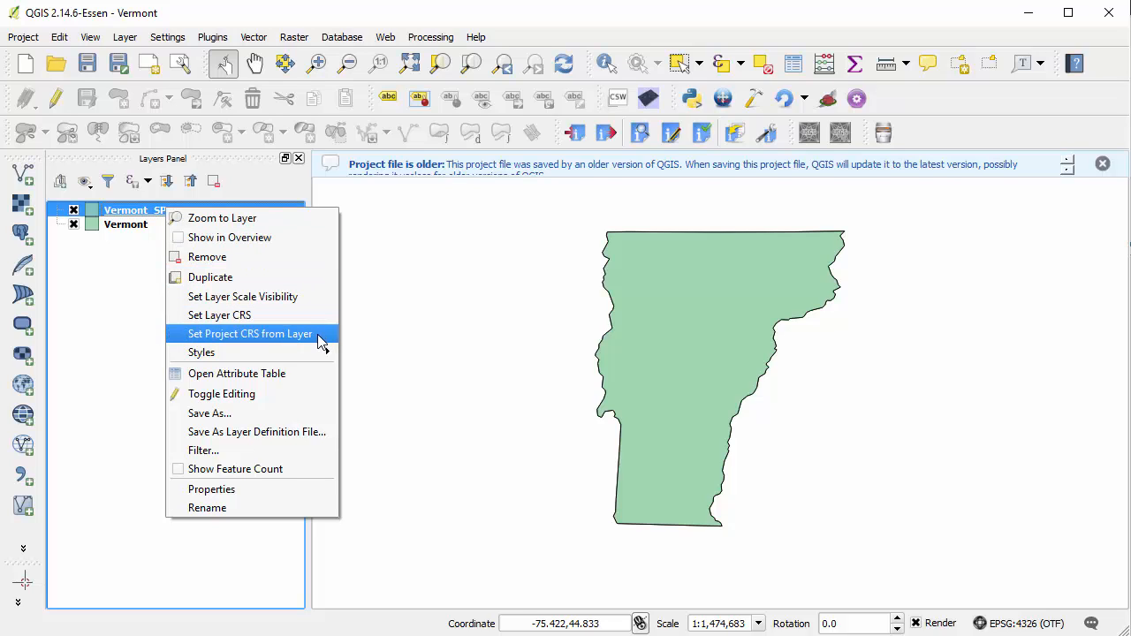
left_click(319, 339)
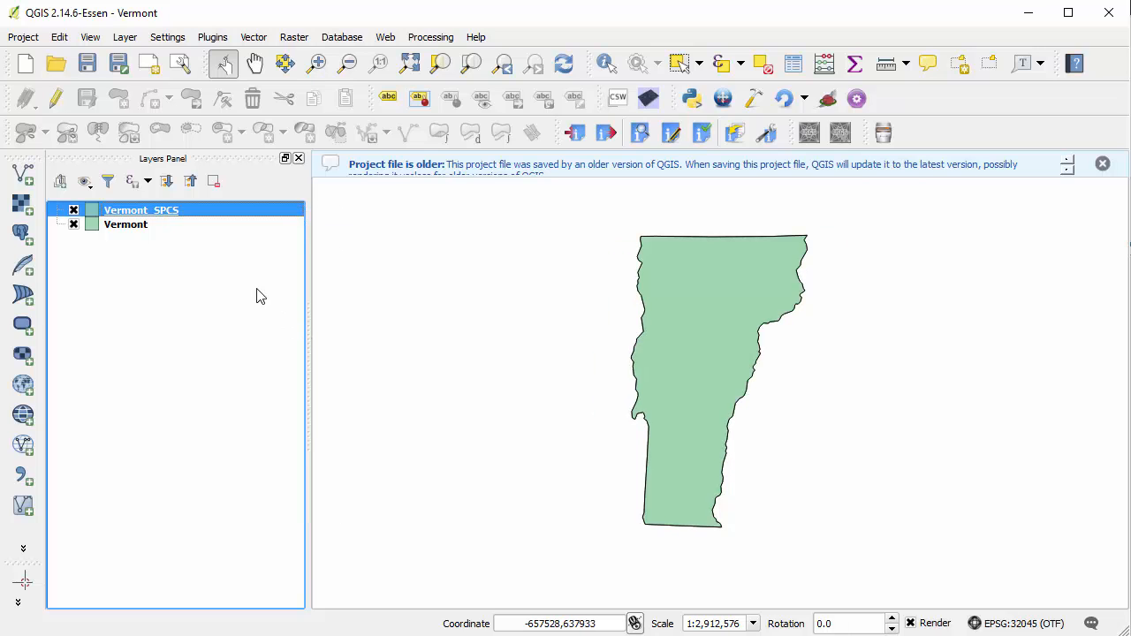
Check the project's coordinate reference system in the project properties, examining the NAD27 / Vermont entry and its projection parameters.
left_click(23, 36)
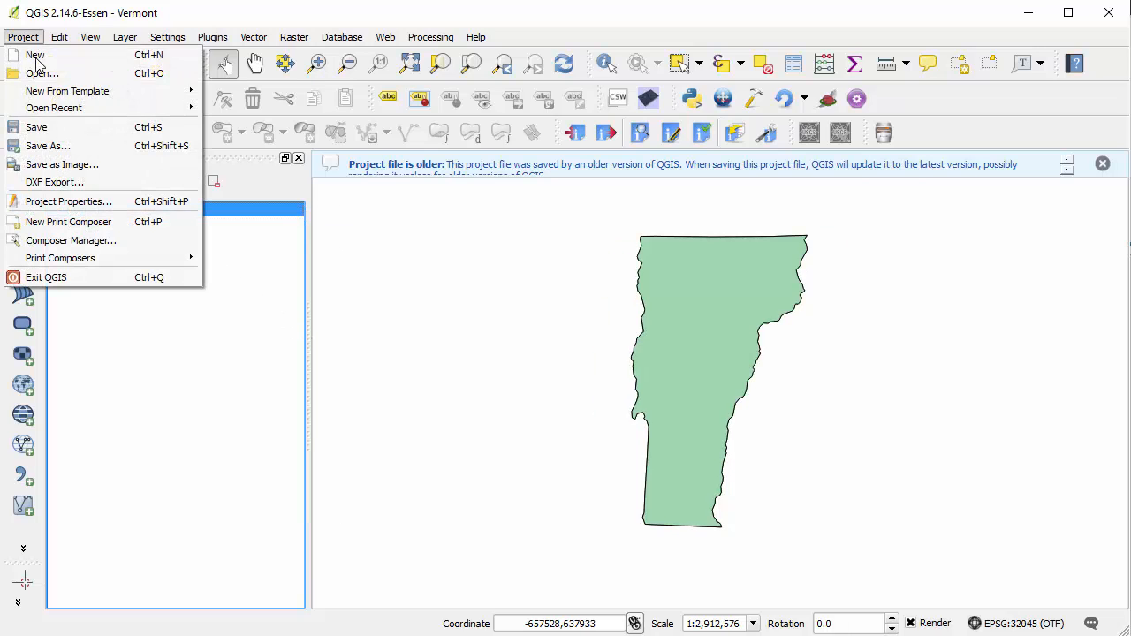
left_click(123, 200)
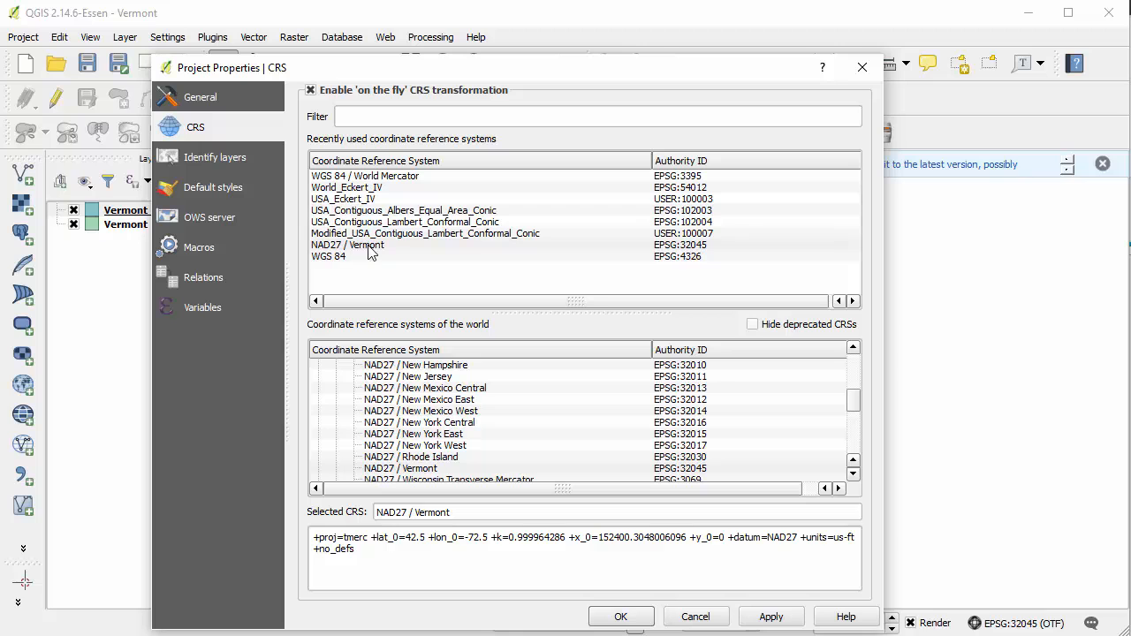
left_click(443, 469)
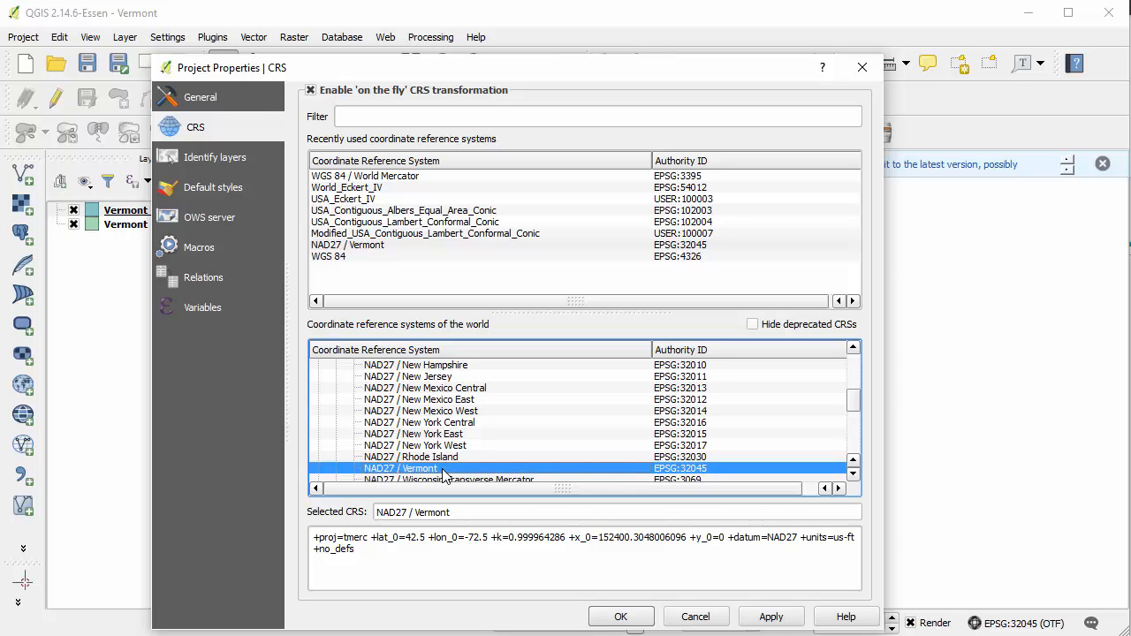
left_click(695, 616)
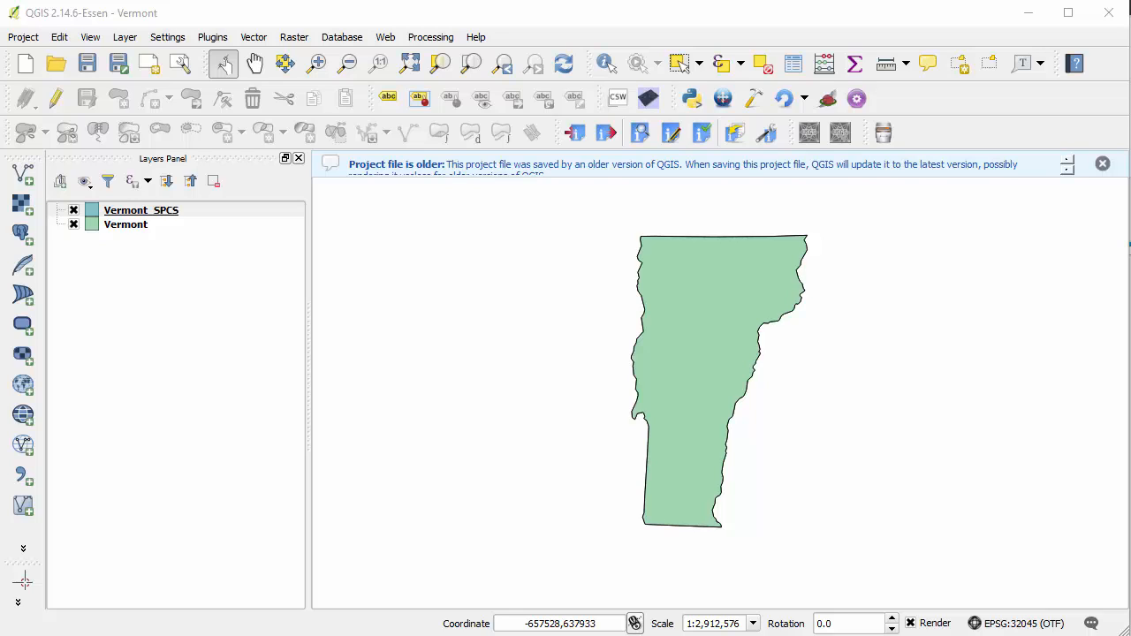
Remove the original Vermont layer from the project, keeping only the Vermont_SPCS layer.
right_click(132, 227)
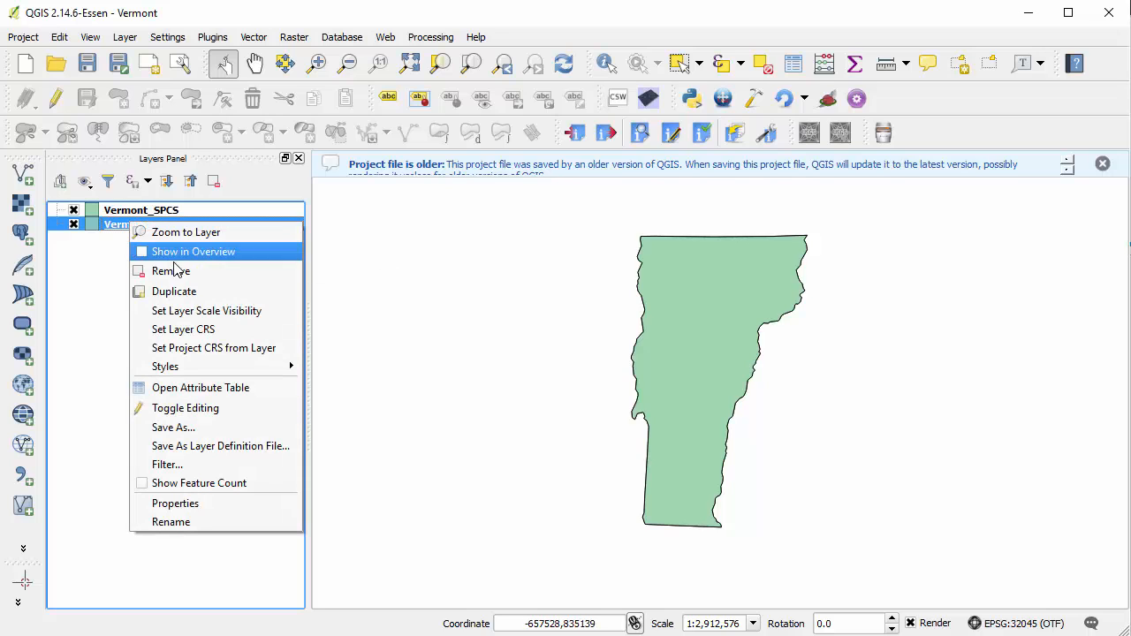
left_click(184, 274)
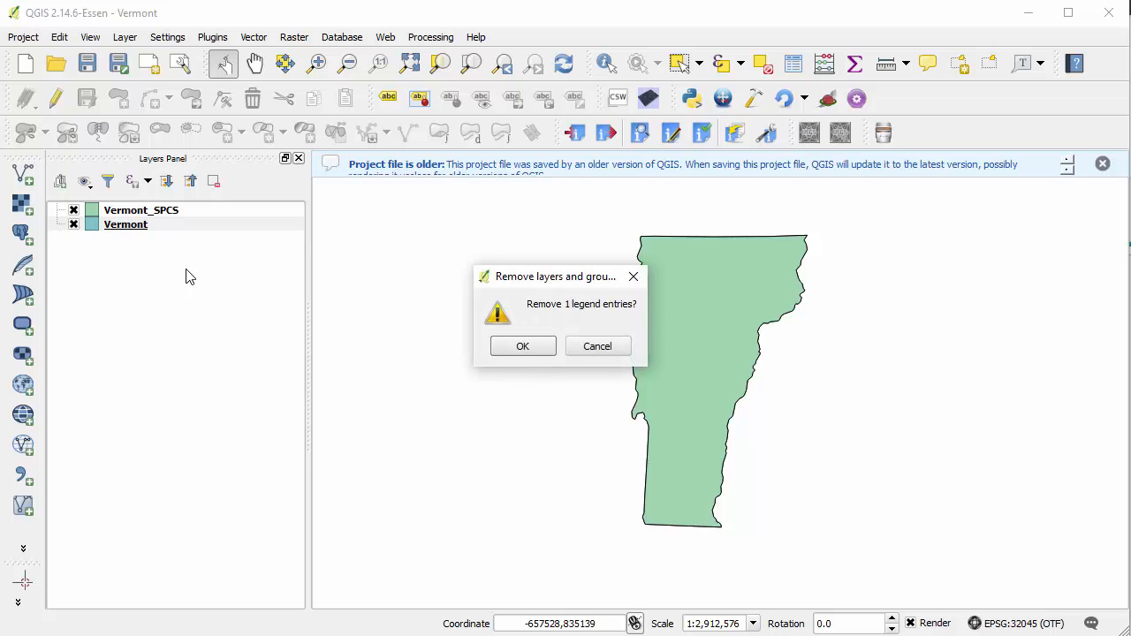
left_click(523, 352)
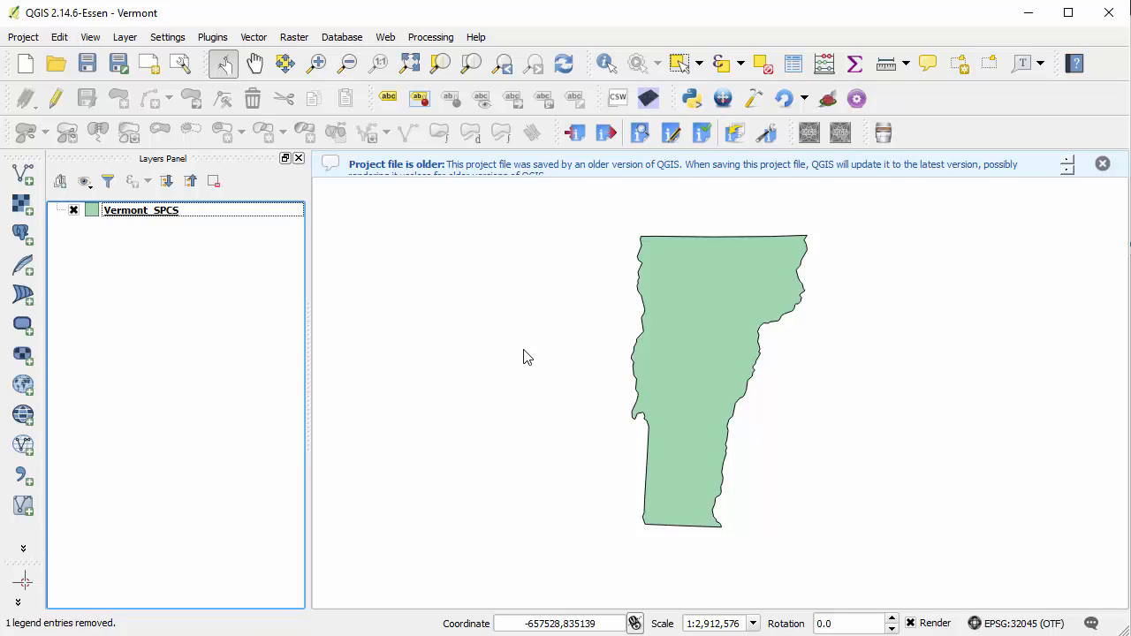